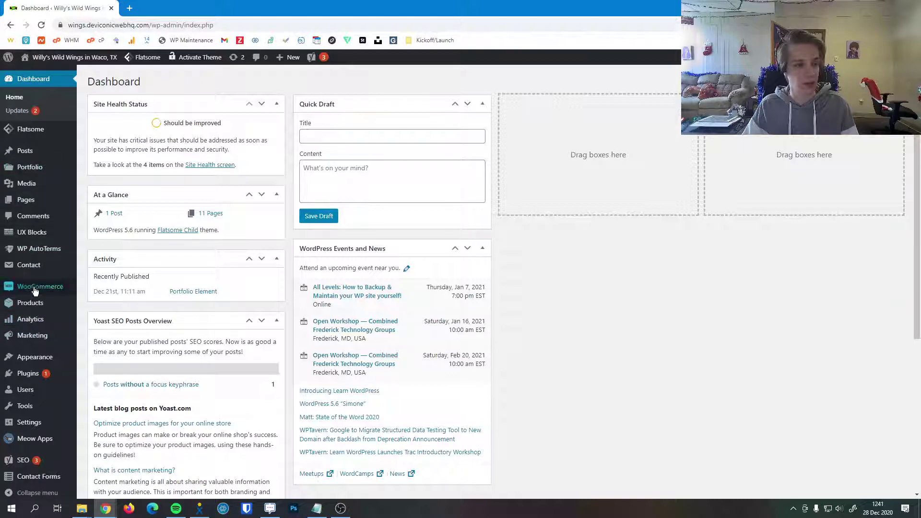
Bring up the Contact submenu in the admin sidebar.
{"action": "mouse_move", "coordinate": [26, 272]}
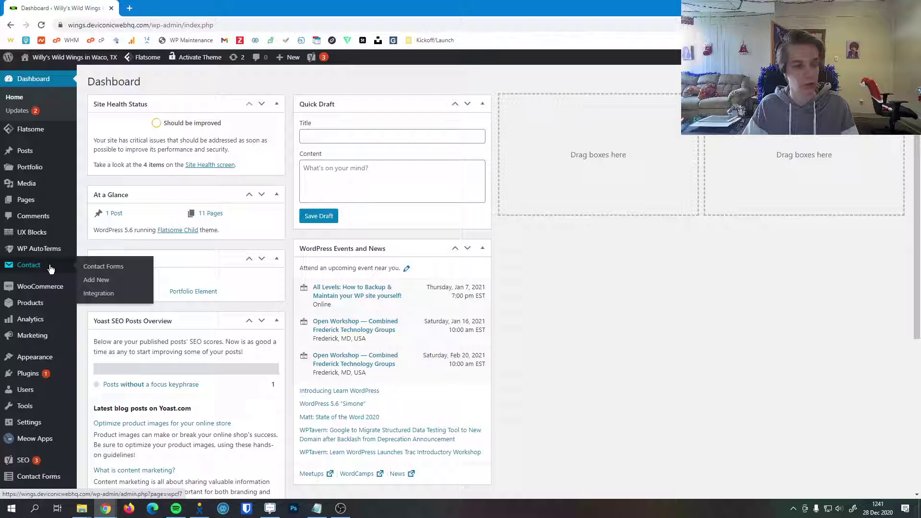
Open the 'Contact Page and Catering Page' form from the Contact Forms list.
{"action": "left_click", "coordinate": [50, 269]}
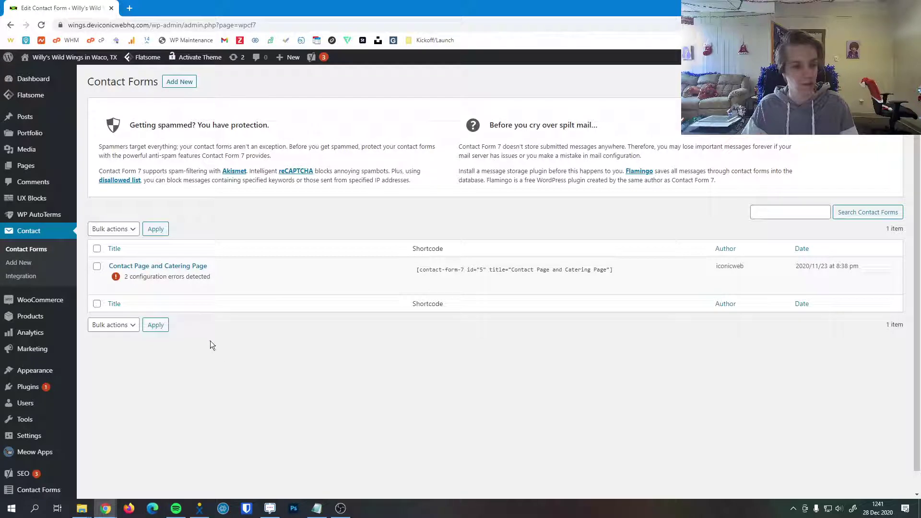
{"action": "left_click", "coordinate": [157, 267]}
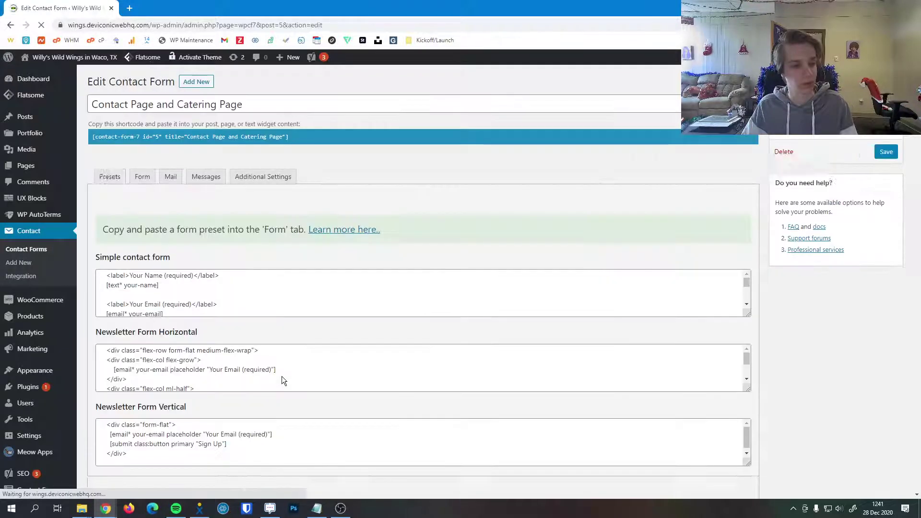
{"action": "left_click", "coordinate": [174, 181]}
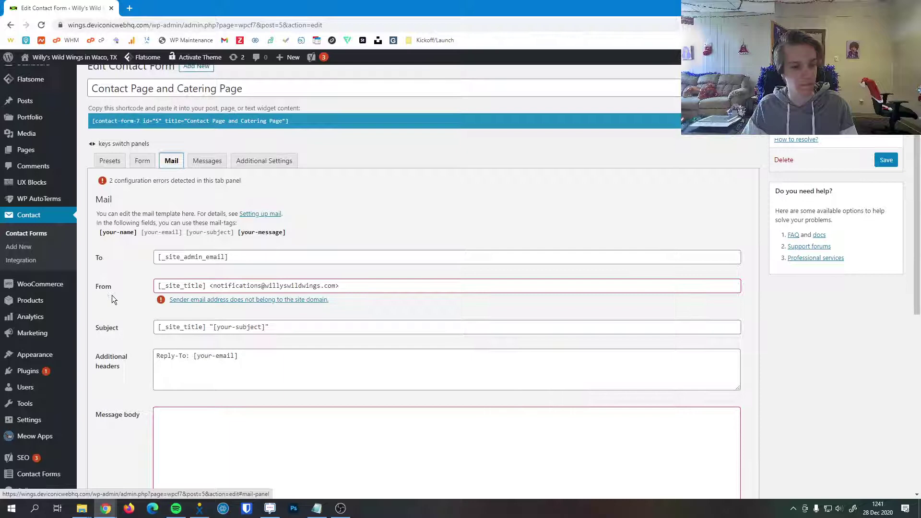
{"action": "scroll", "coordinate": [117, 307], "scroll_direction": "down", "scroll_amount": 3}
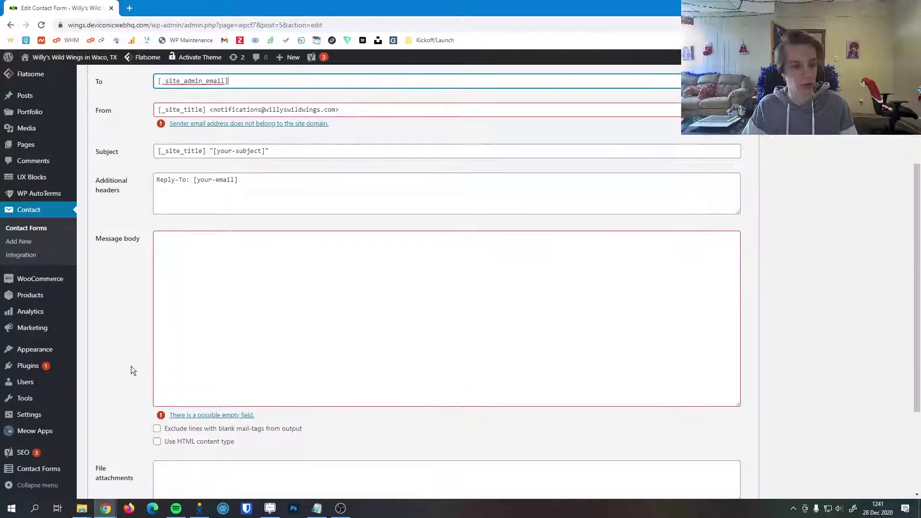
{"action": "scroll", "coordinate": [128, 322], "scroll_direction": "down", "scroll_amount": 3}
{"action": "scroll", "coordinate": [130, 338], "scroll_direction": "up", "scroll_amount": 6}
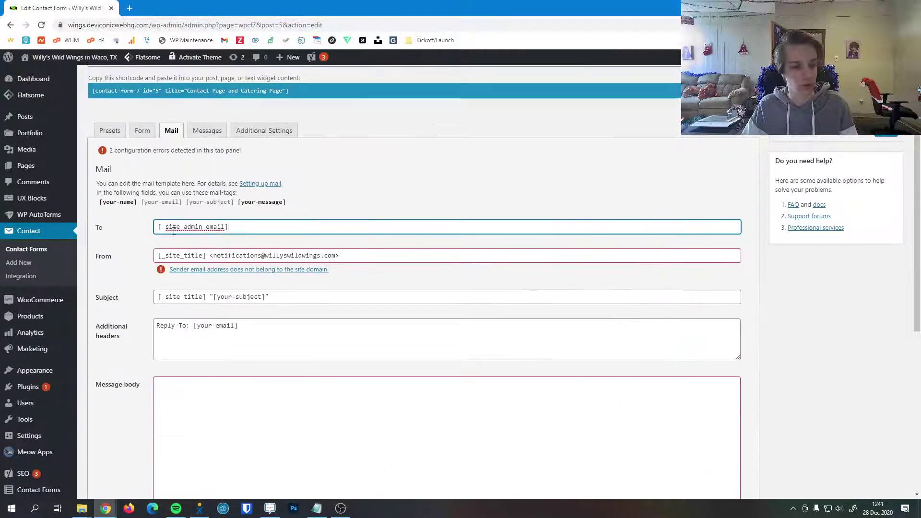
{"action": "double_click", "coordinate": [100, 228]}
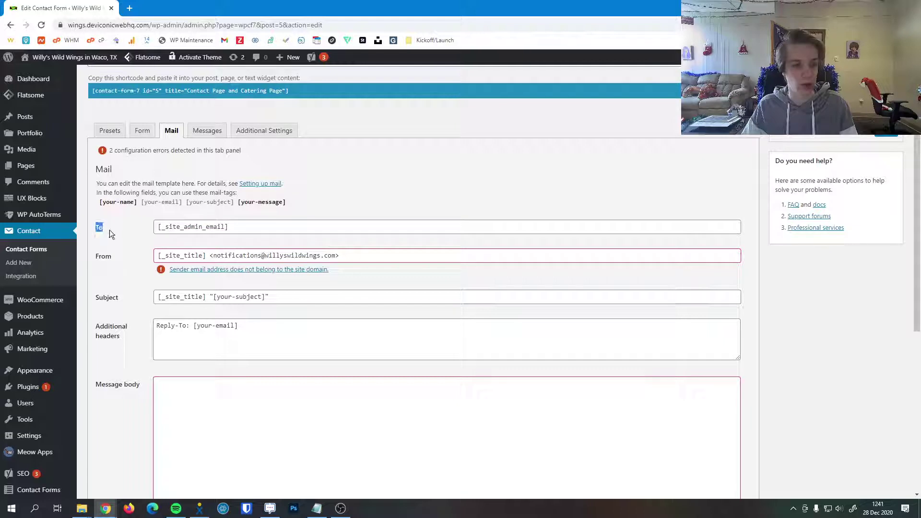
{"action": "left_click", "coordinate": [123, 234]}
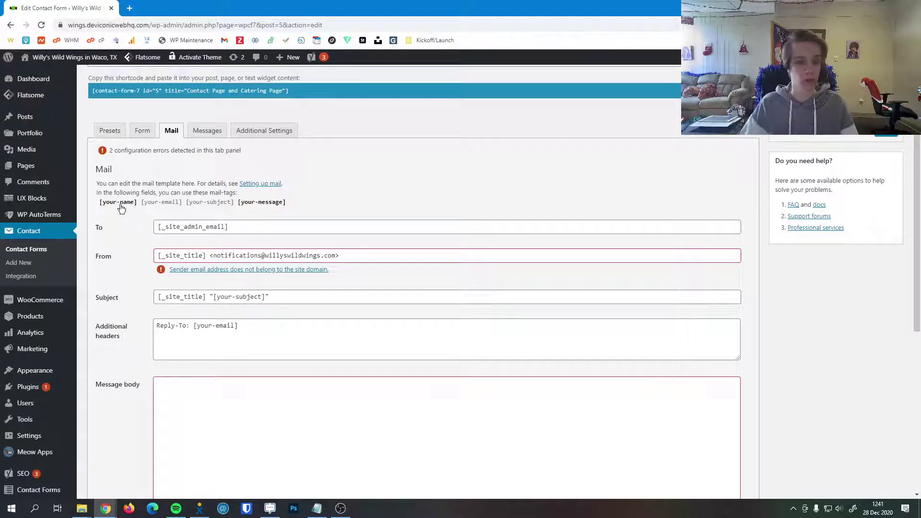
{"action": "left_click", "coordinate": [192, 227]}
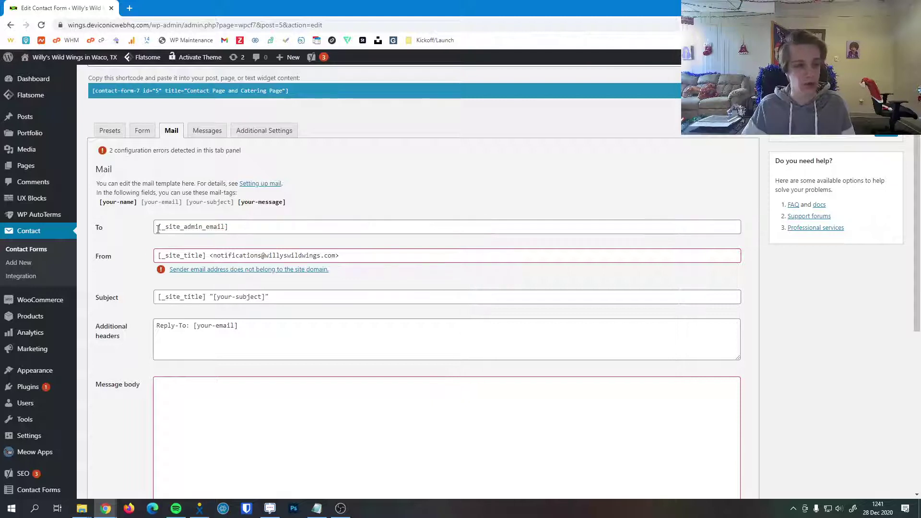
{"action": "left_click_drag", "start_coordinate": [159, 226], "coordinate": [371, 194]}
{"action": "left_click", "coordinate": [376, 192]}
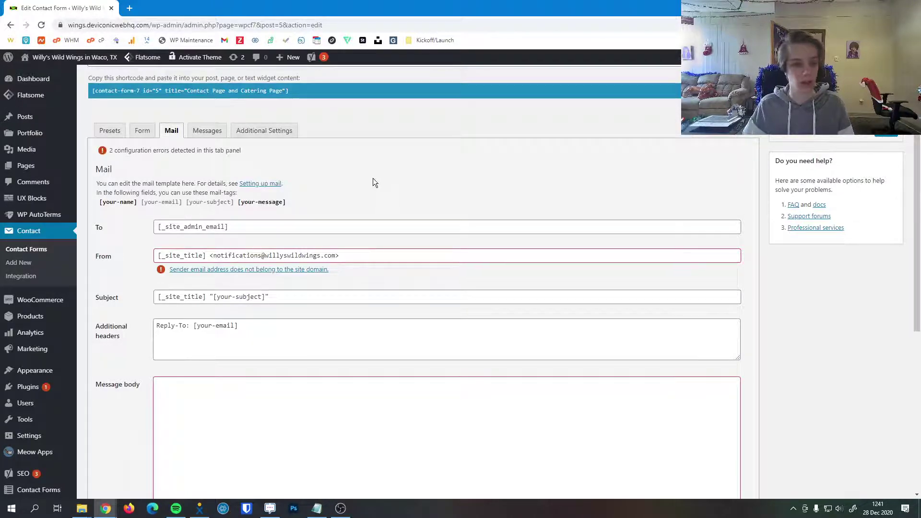
{"action": "left_click_drag", "start_coordinate": [229, 227], "coordinate": [149, 231]}
{"action": "left_click", "coordinate": [145, 231]}
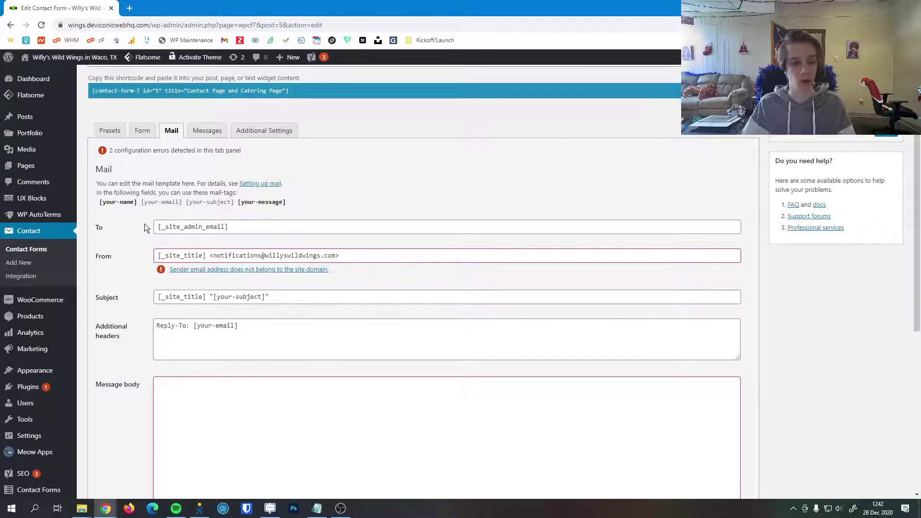
{"action": "scroll", "coordinate": [145, 223], "scroll_direction": "down", "scroll_amount": 1}
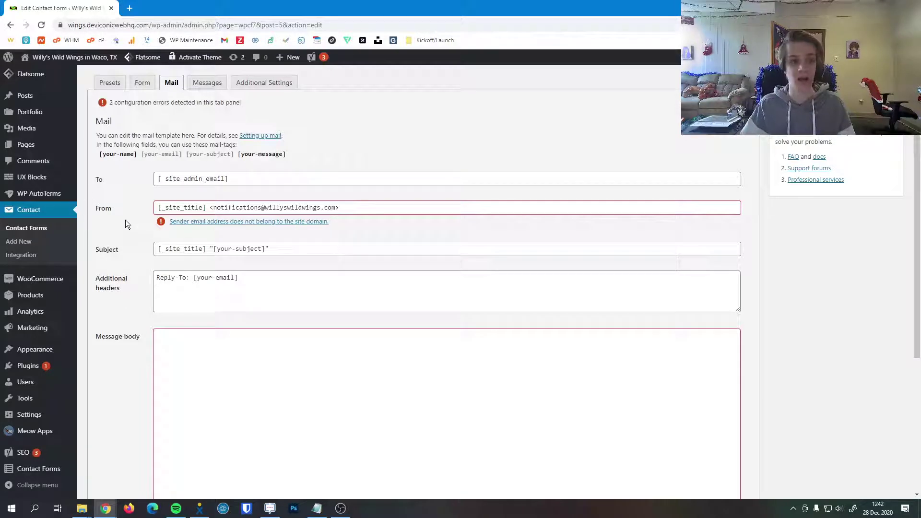
{"action": "scroll", "coordinate": [145, 200], "scroll_direction": "up", "scroll_amount": 1}
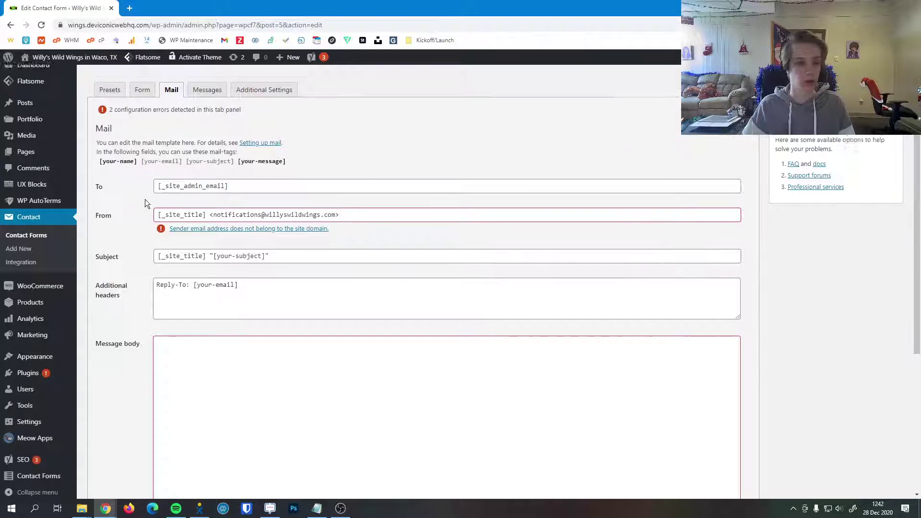
{"action": "left_click_drag", "start_coordinate": [220, 258], "coordinate": [354, 256]}
{"action": "left_click", "coordinate": [357, 255]}
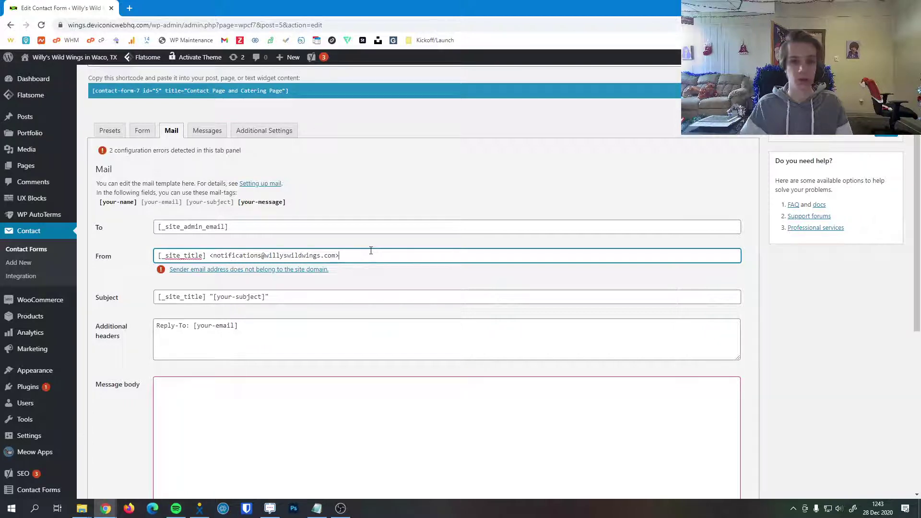
{"action": "scroll", "coordinate": [270, 289], "scroll_direction": "down", "scroll_amount": 2}
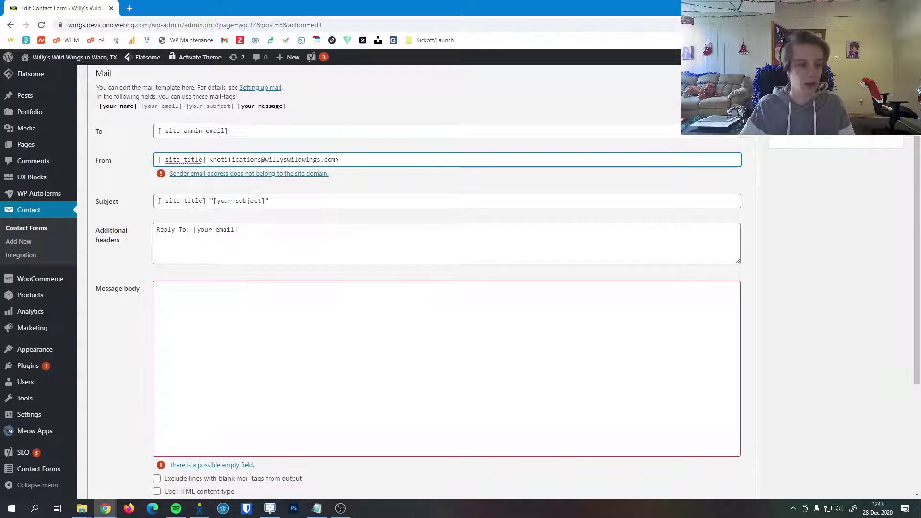
Prefix the mail subject with 'A NEW FORM HAS BEEN SUBMITTED:' before [_site_title].
{"action": "left_click_drag", "start_coordinate": [158, 201], "coordinate": [201, 201]}
{"action": "left_click", "coordinate": [211, 201]}
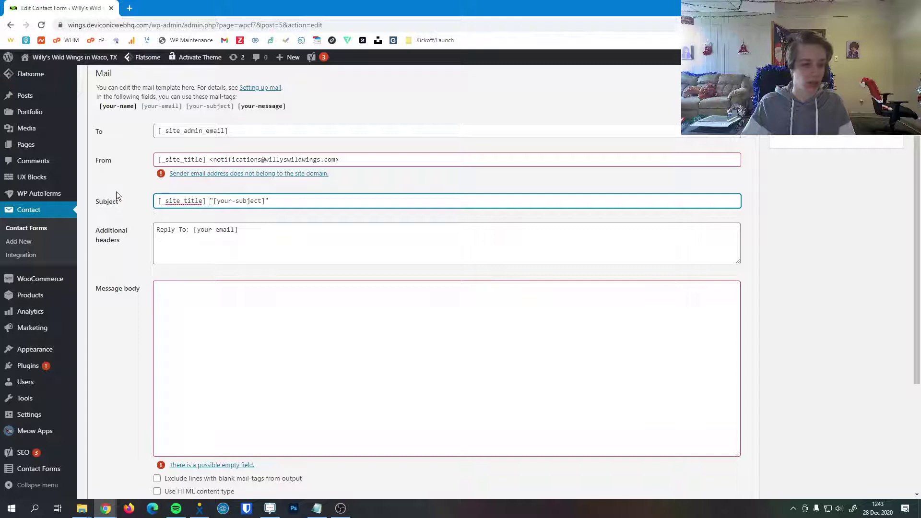
{"action": "key", "text": "Home"}
{"action": "type", "text": "A NEW FORM H"}
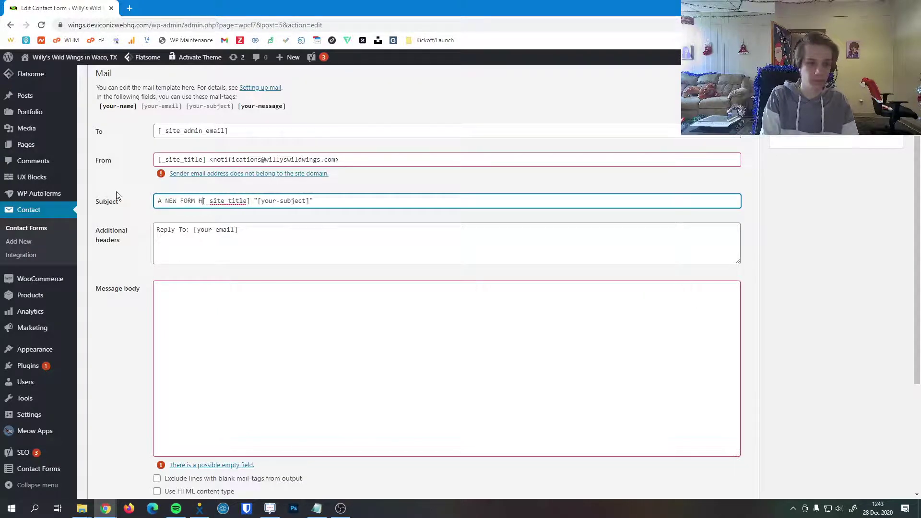
{"action": "type", "text": "AS BEEN SUB"}
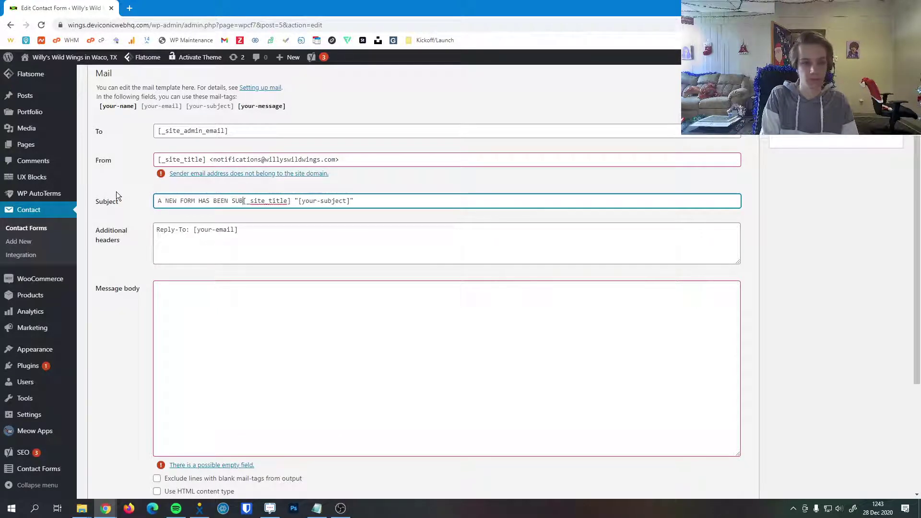
{"action": "type", "text": "MITTED:"}
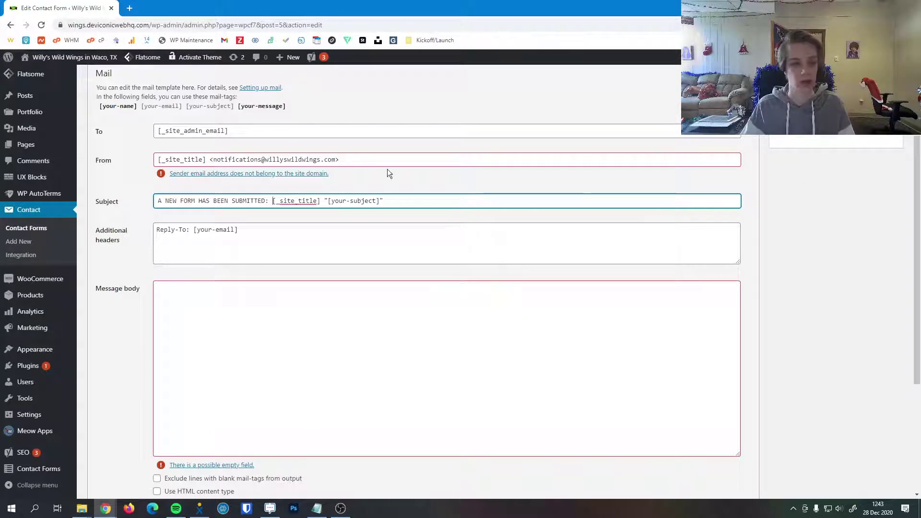
{"action": "left_click_drag", "start_coordinate": [272, 201], "coordinate": [159, 201]}
{"action": "left_click", "coordinate": [150, 202]}
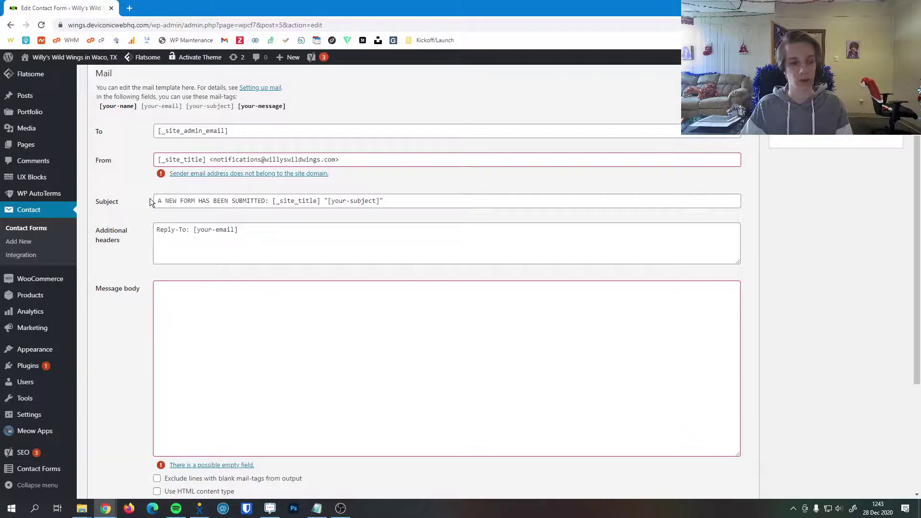
{"action": "scroll", "coordinate": [156, 216], "scroll_direction": "down", "scroll_amount": 1}
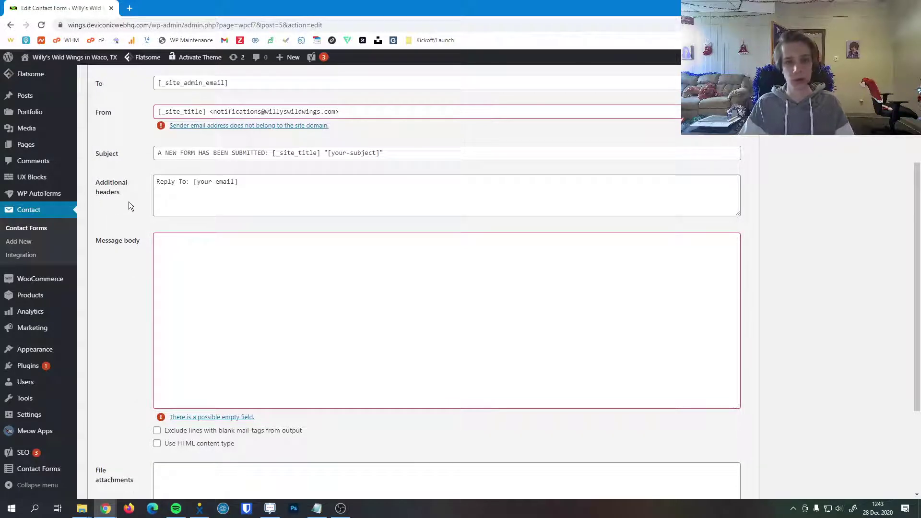
Review the From, Subject and Additional Headers fields, leaving Reply-To: [your-email] unchanged.
{"action": "left_click", "coordinate": [215, 182]}
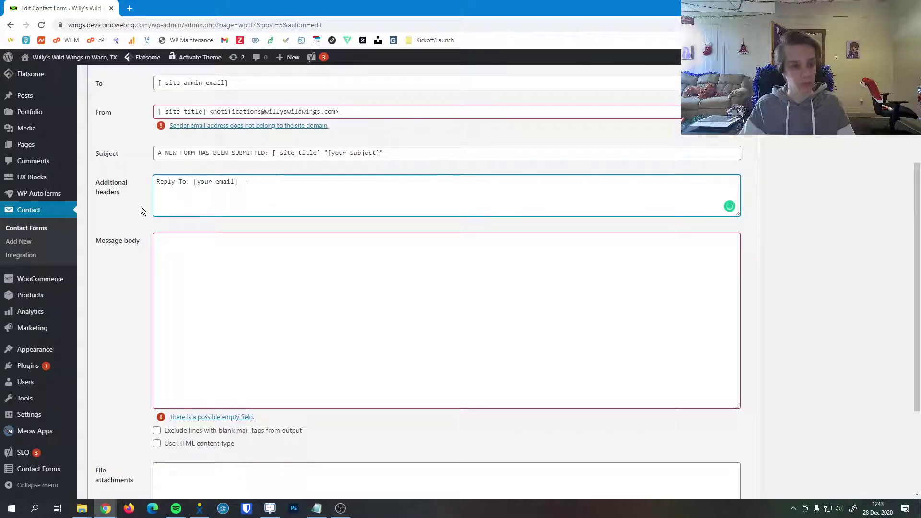
{"action": "left_click", "coordinate": [140, 207]}
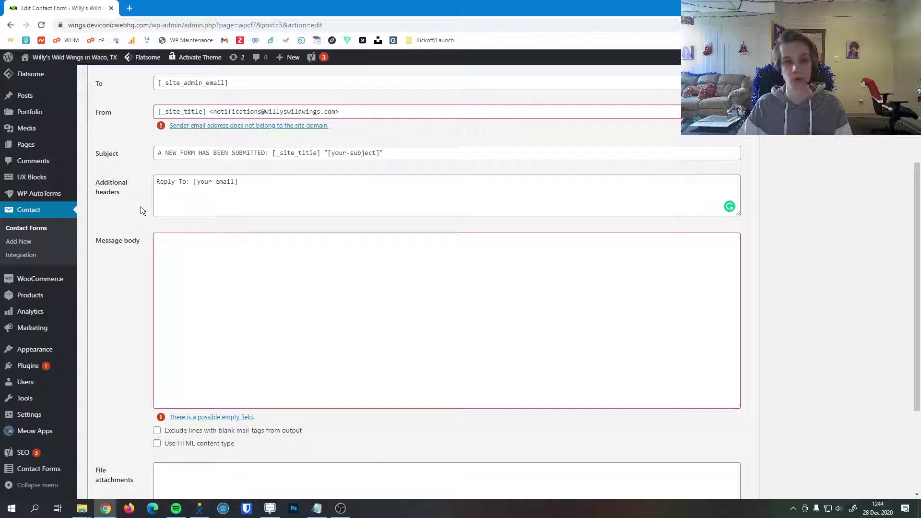
{"action": "left_click_drag", "start_coordinate": [210, 112], "coordinate": [339, 111]}
{"action": "left_click", "coordinate": [343, 111]}
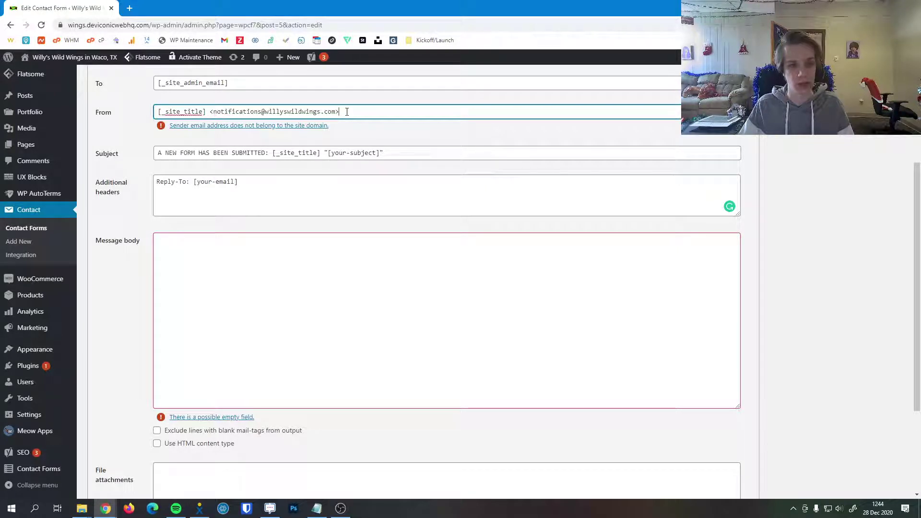
{"action": "left_click", "coordinate": [405, 153]}
{"action": "left_click", "coordinate": [329, 187]}
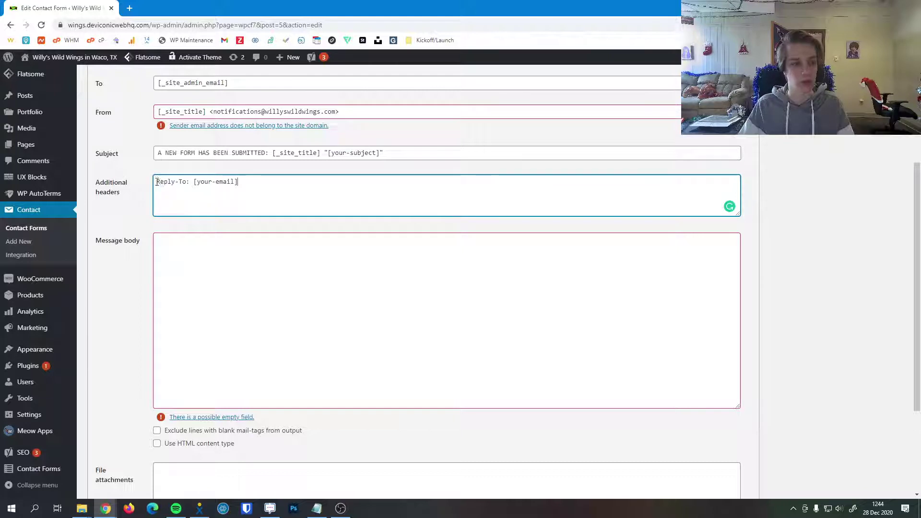
{"action": "left_click_drag", "start_coordinate": [156, 182], "coordinate": [192, 182]}
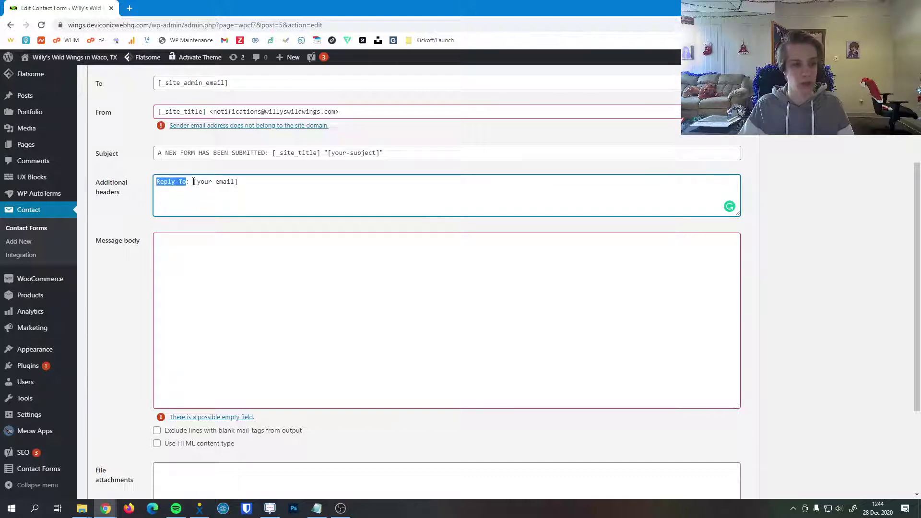
{"action": "left_click_drag", "start_coordinate": [194, 181], "coordinate": [240, 182]}
{"action": "left_click", "coordinate": [244, 183]}
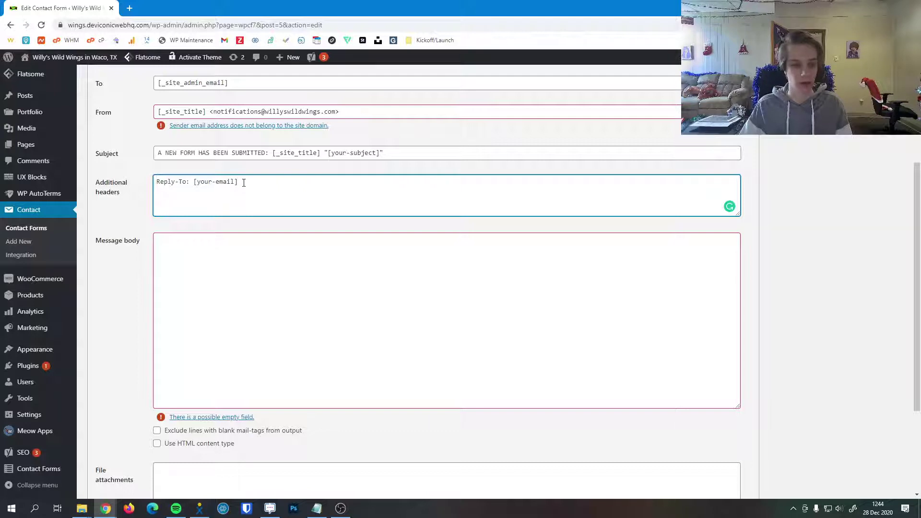
Start the message body with the line 'Name: [your-name]'.
{"action": "left_click", "coordinate": [249, 269]}
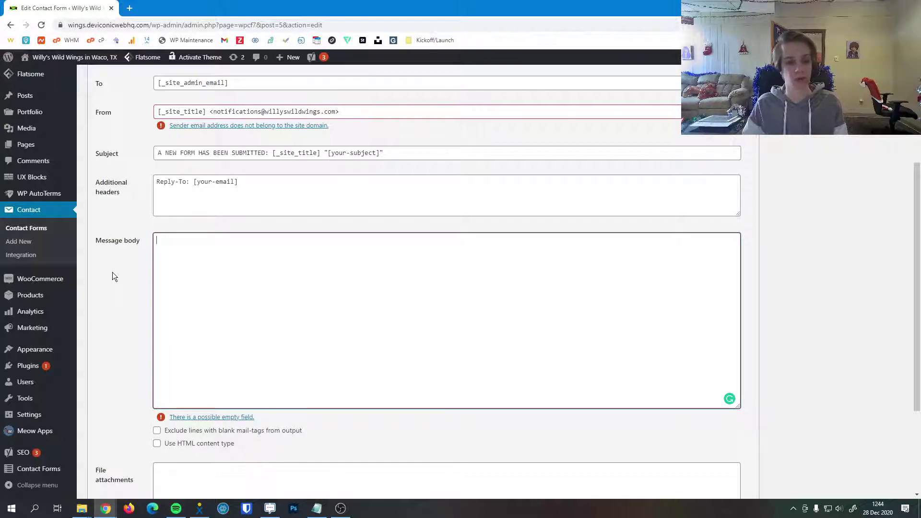
{"action": "scroll", "coordinate": [114, 207], "scroll_direction": "up", "scroll_amount": 3}
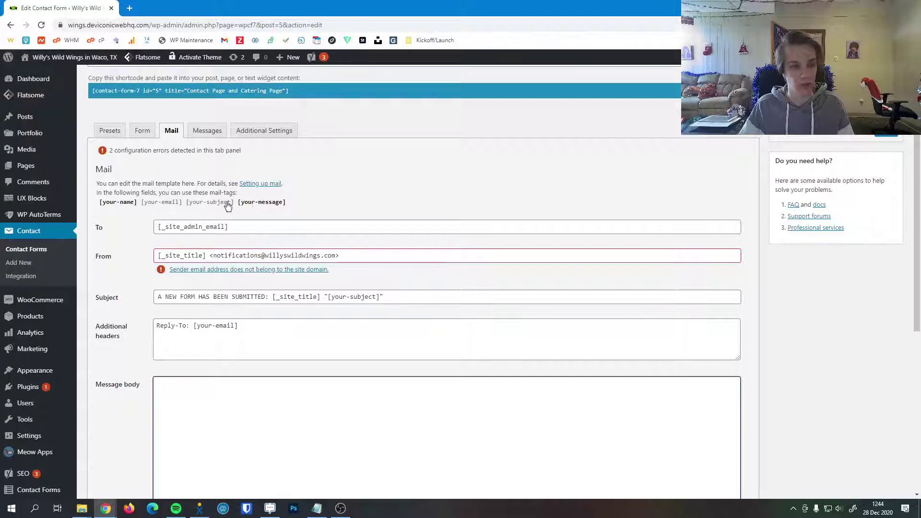
{"action": "scroll", "coordinate": [383, 232], "scroll_direction": "down", "scroll_amount": 1}
{"action": "scroll", "coordinate": [139, 329], "scroll_direction": "down", "scroll_amount": 1}
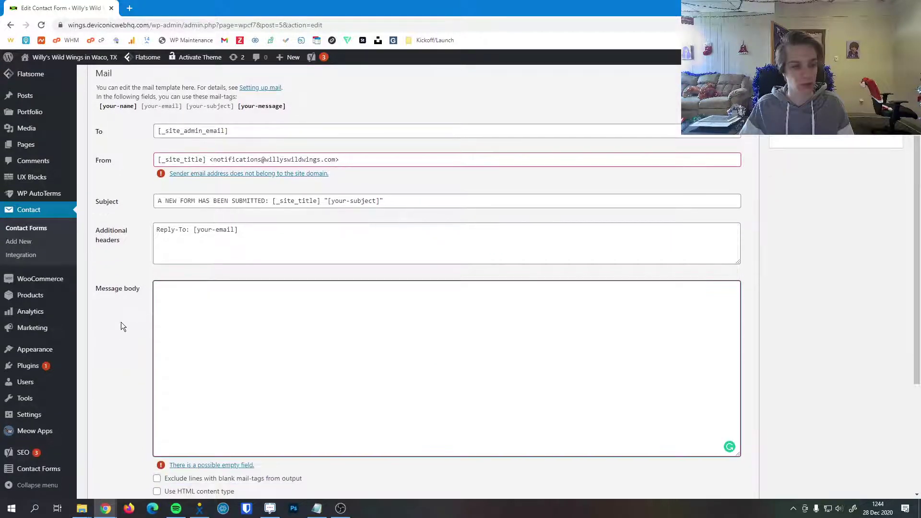
{"action": "type", "text": "Name:"}
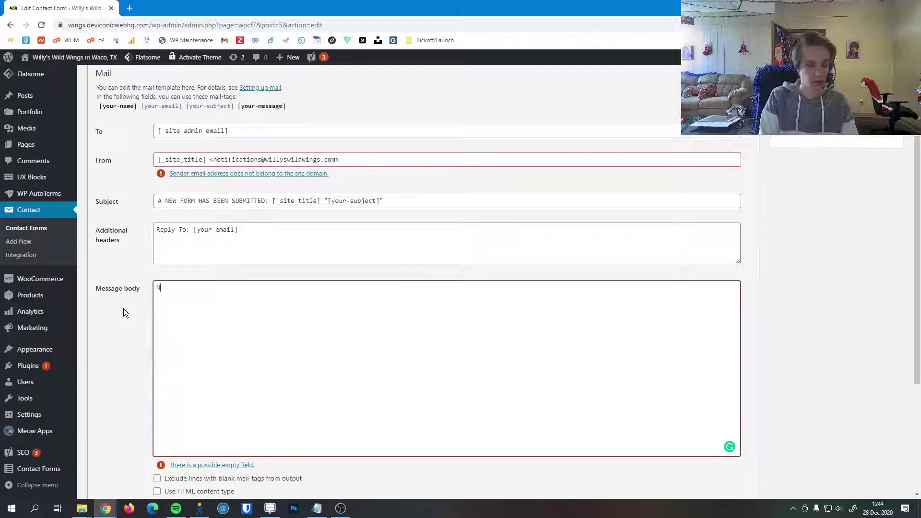
{"action": "left_click", "coordinate": [114, 108]}
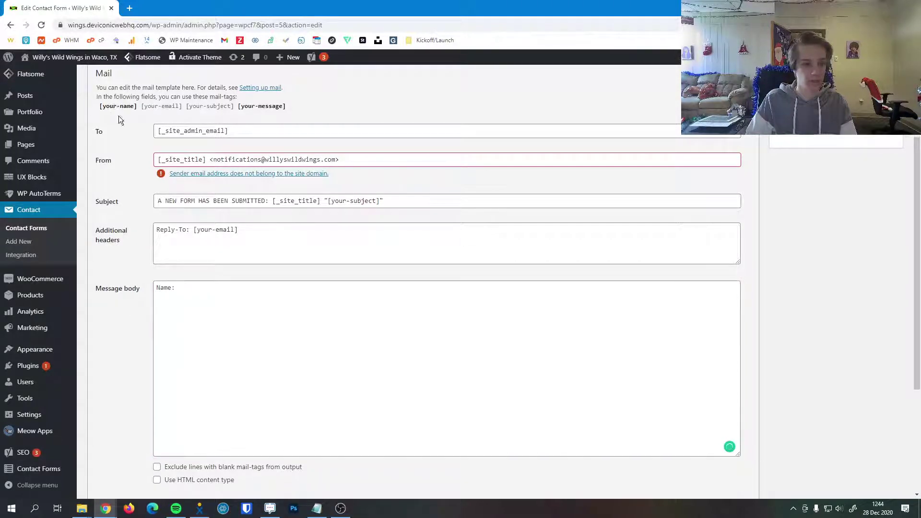
{"action": "left_click", "coordinate": [202, 286]}
{"action": "type", "text": ": ["}
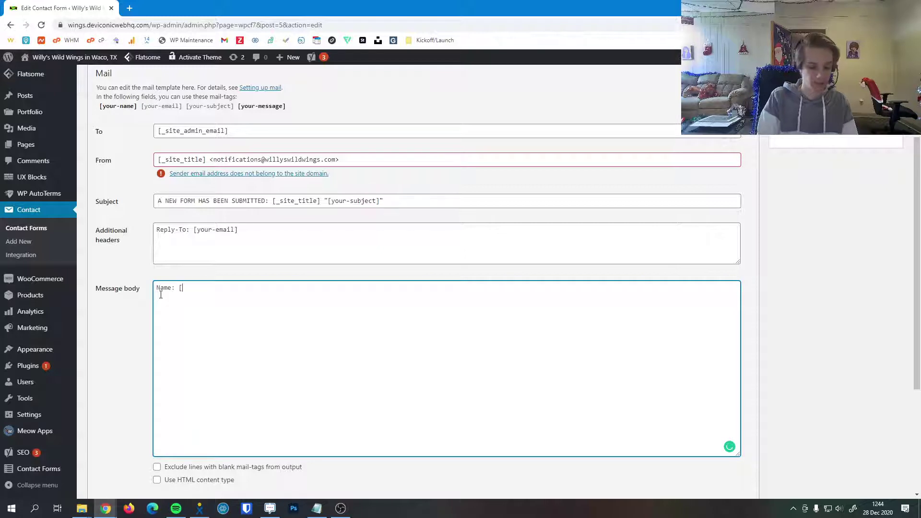
{"action": "type", "text": "your-name]"}
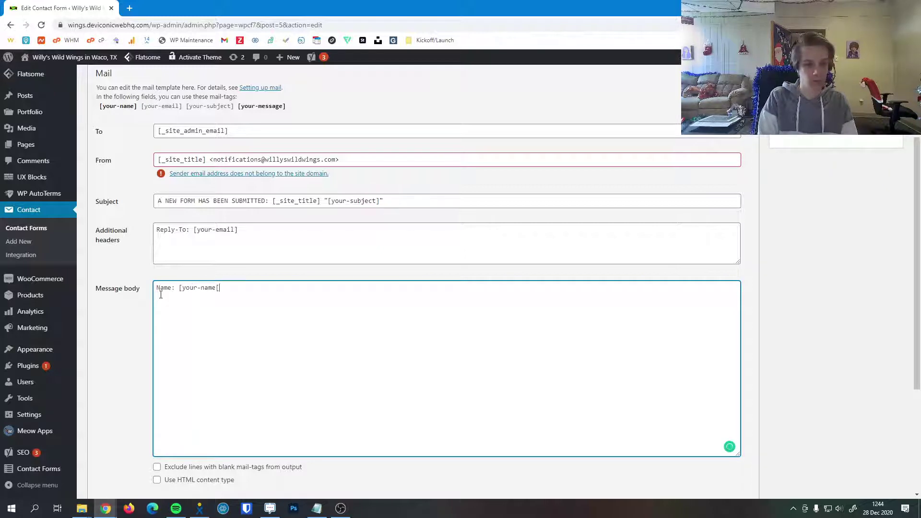
Add 'Email: [your-email]', 'Subject: [your-subject]' and 'MESSAGE: [your-message]' to the message body.
{"action": "key", "text": "Return"}
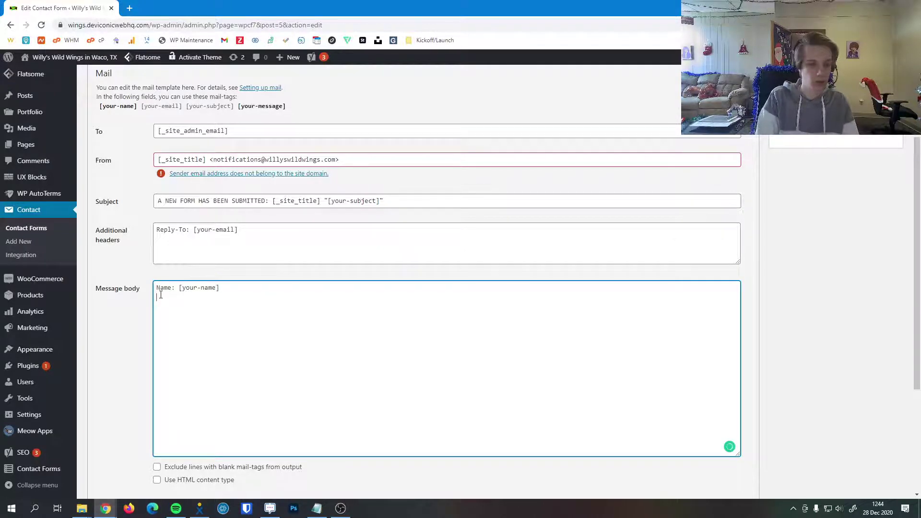
{"action": "type", "text": "Email: p"}
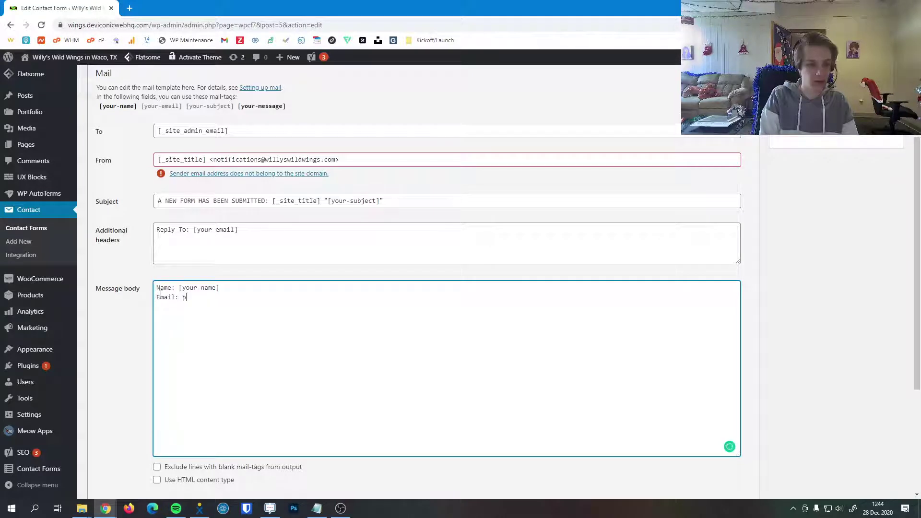
{"action": "key", "text": "BackSpace"}
{"action": "type", "text": "[your-email["}
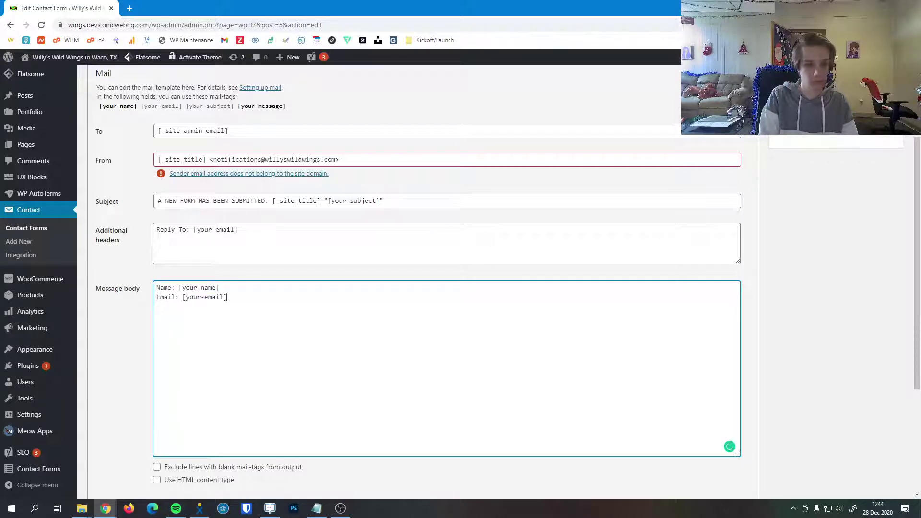
{"action": "key", "text": "BackSpace"}
{"action": "type", "text": "] "}
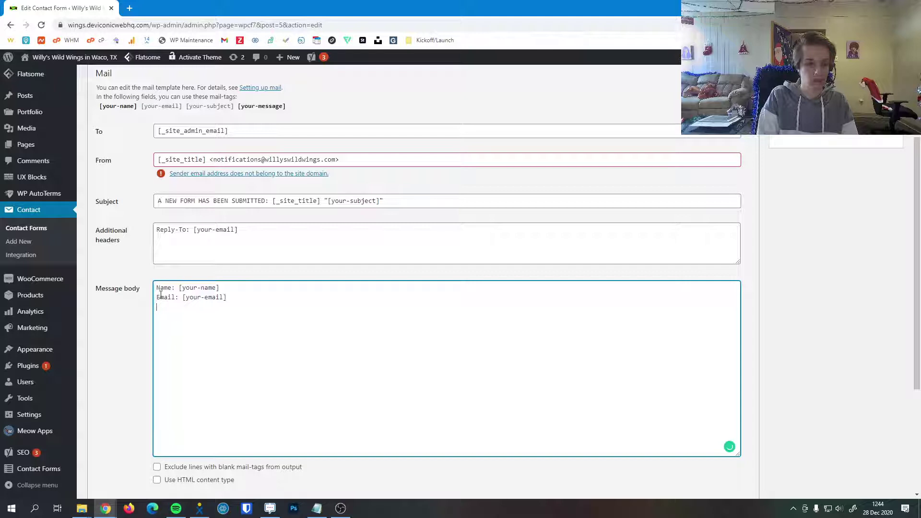
{"action": "type", "text": "Sub"}
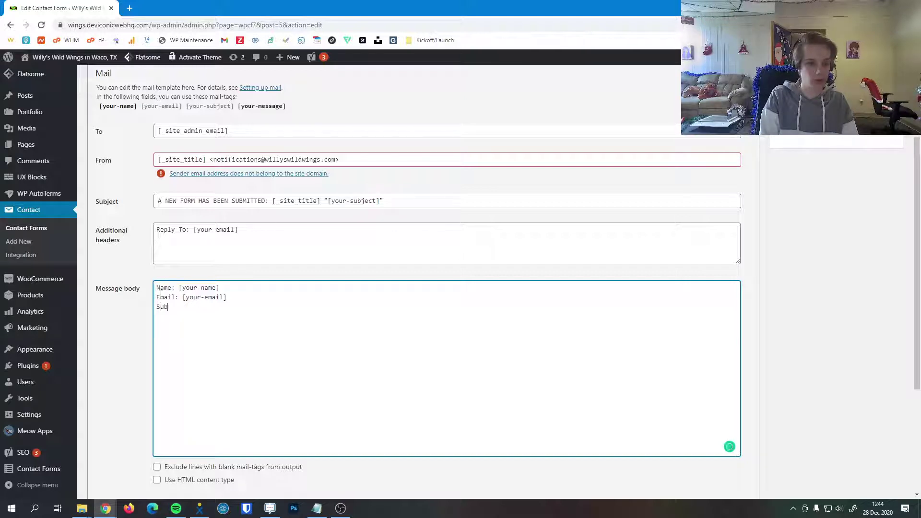
{"action": "type", "text": "ject: [your-subject"}
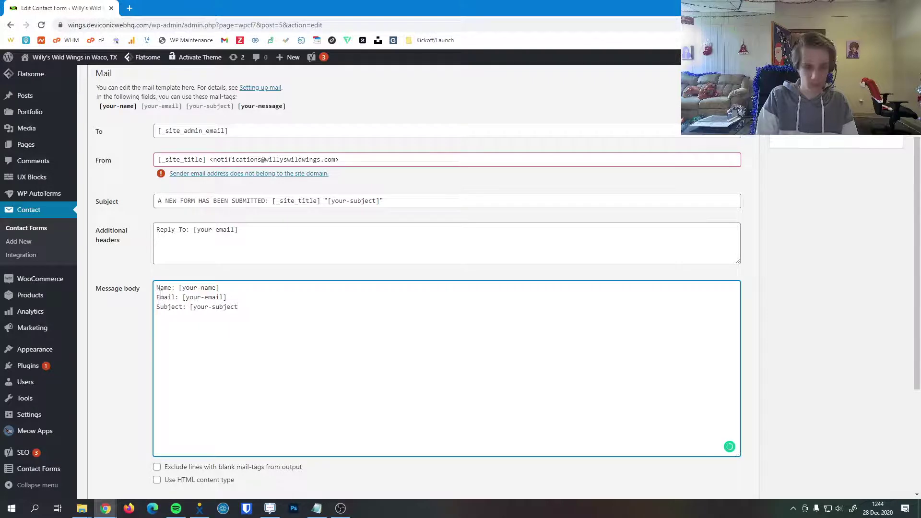
{"action": "type", "text": "]  MESSAG"}
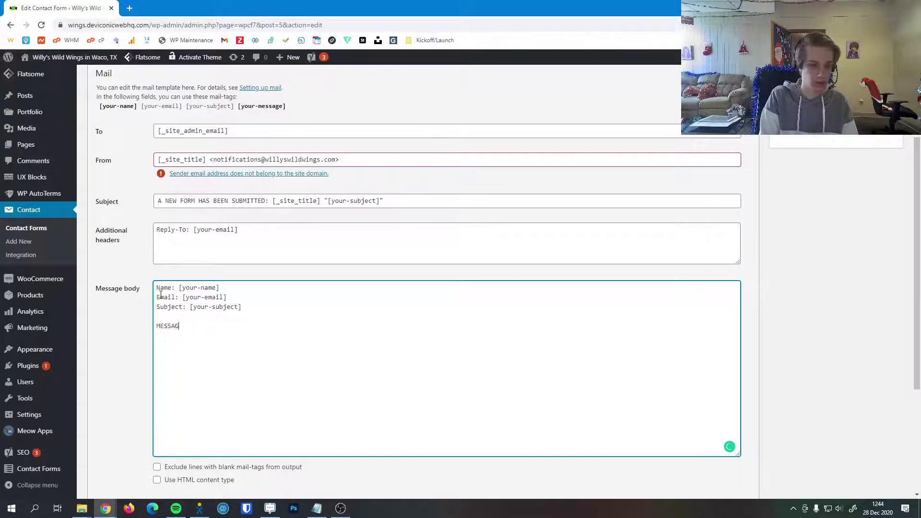
{"action": "type", "text": "E: [your"}
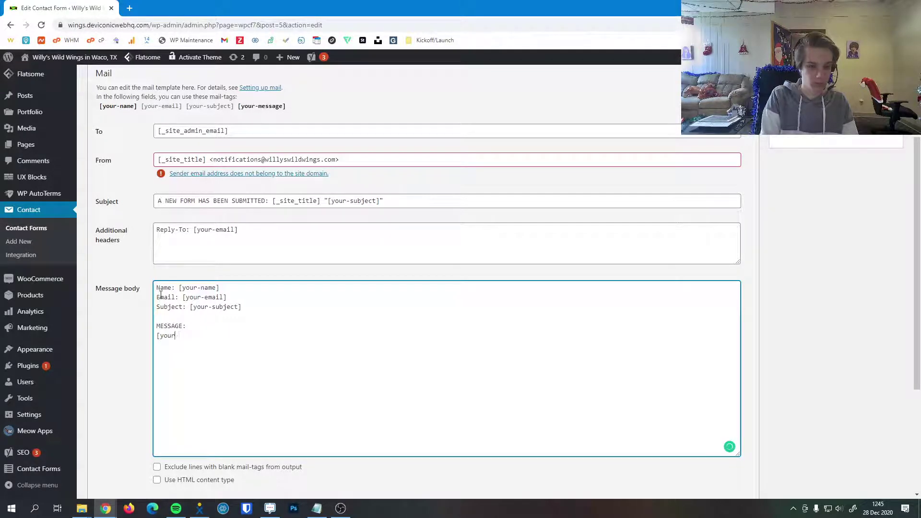
{"action": "type", "text": "-message]"}
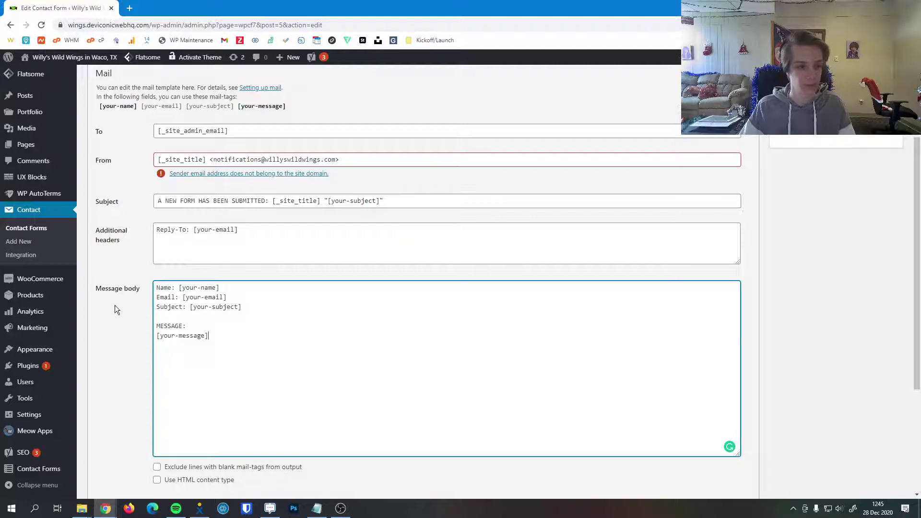
{"action": "scroll", "coordinate": [124, 307], "scroll_direction": "down", "scroll_amount": 4}
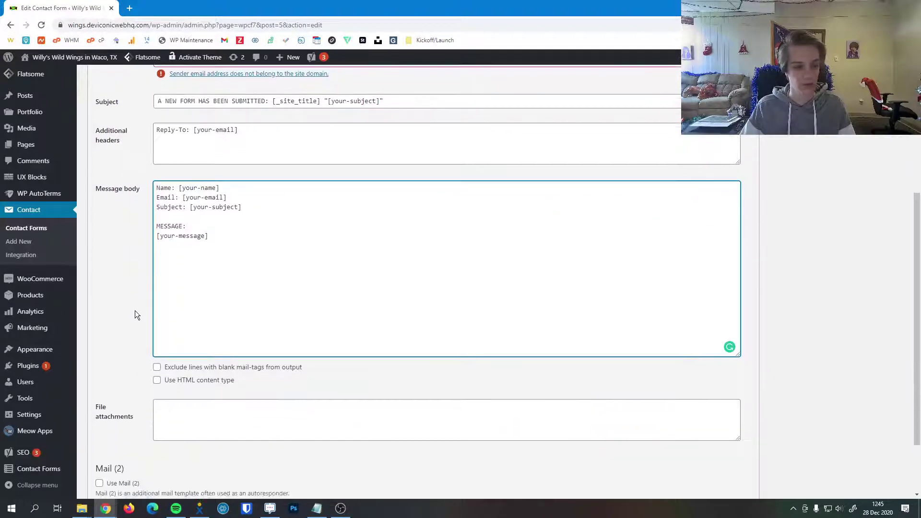
Save the form with the new message body and look over the rest of the Mail tab.
{"action": "left_click", "coordinate": [99, 449]}
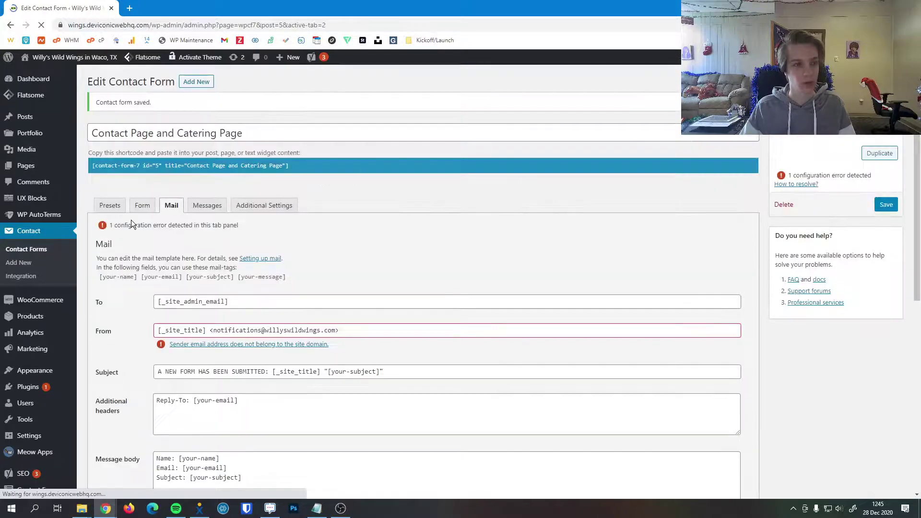
{"action": "scroll", "coordinate": [143, 293], "scroll_direction": "down", "scroll_amount": 1}
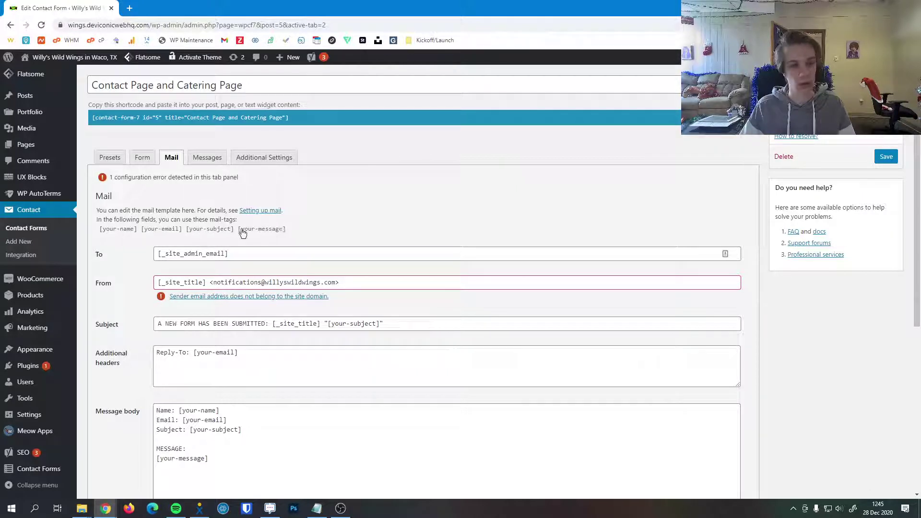
{"action": "scroll", "coordinate": [302, 269], "scroll_direction": "down", "scroll_amount": 2}
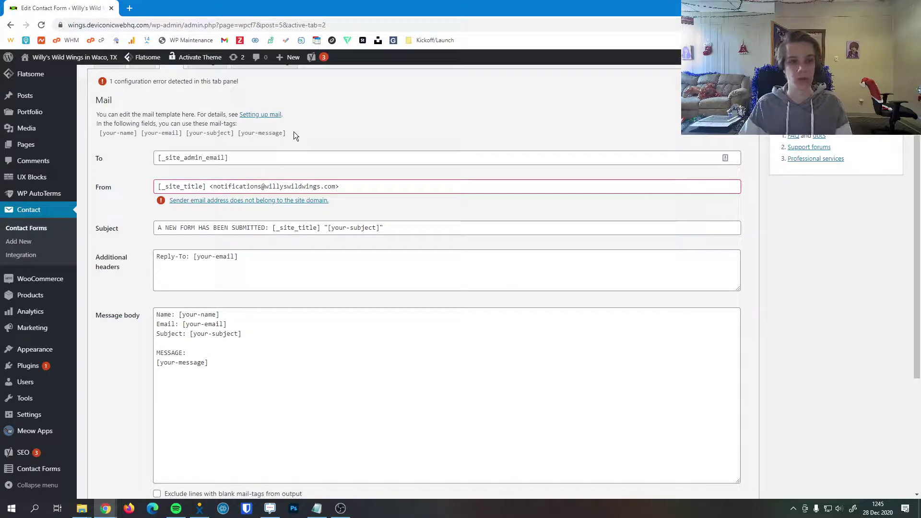
{"action": "scroll", "coordinate": [422, 293], "scroll_direction": "down", "scroll_amount": 5}
{"action": "scroll", "coordinate": [423, 293], "scroll_direction": "up", "scroll_amount": 5}
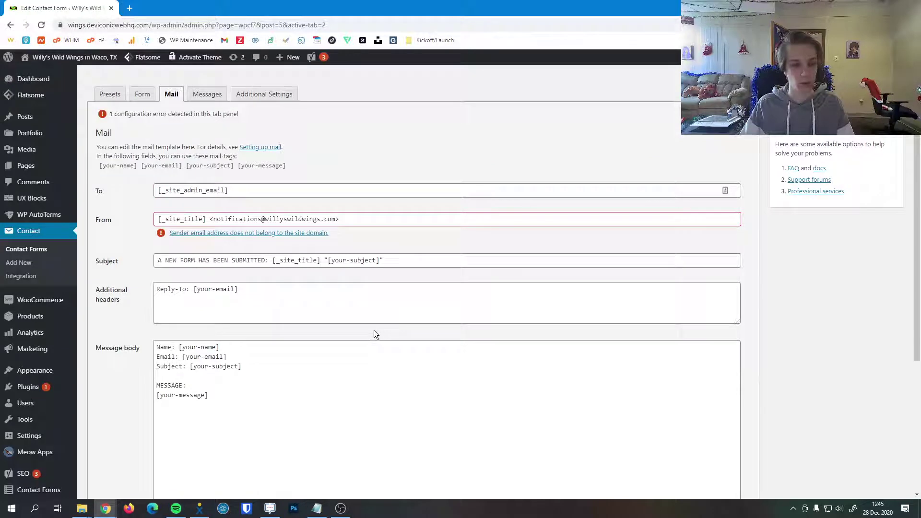
{"action": "scroll", "coordinate": [375, 334], "scroll_direction": "down", "scroll_amount": 5}
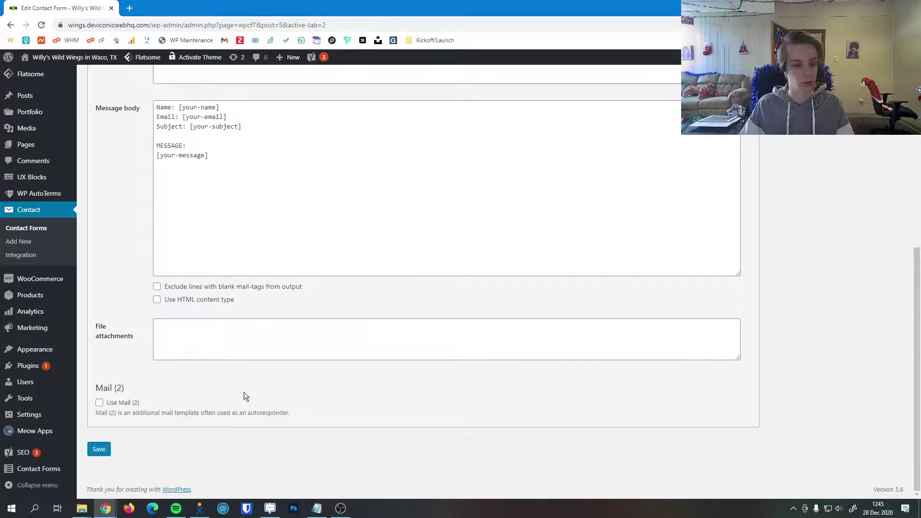
Save the form again, leaving one configuration error about the sender address.
{"action": "left_click", "coordinate": [99, 449]}
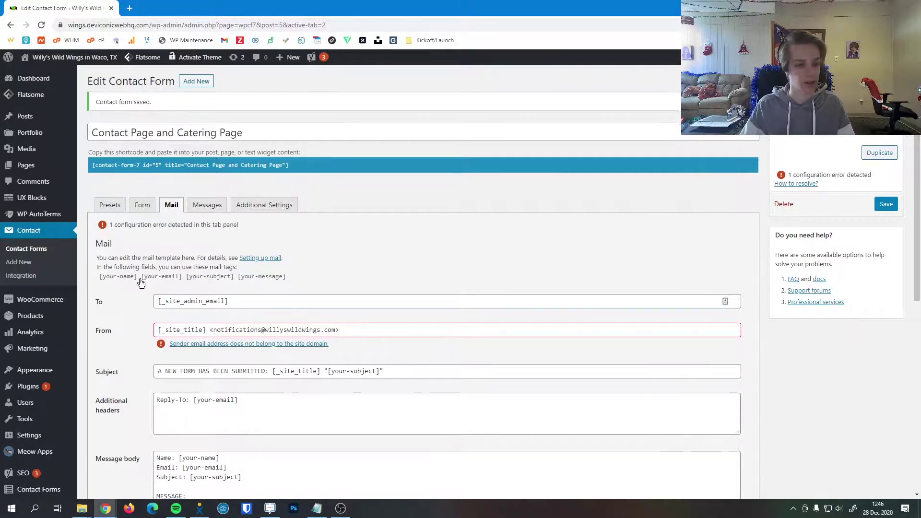
{"action": "scroll", "coordinate": [151, 234], "scroll_direction": "down", "scroll_amount": 1}
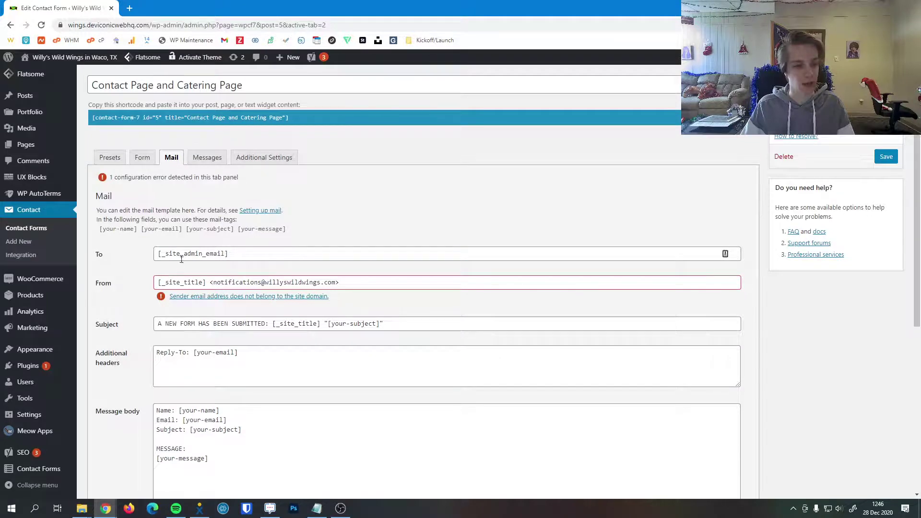
Open Settings > General and check the Administration Email Address field.
{"action": "left_click", "coordinate": [25, 418]}
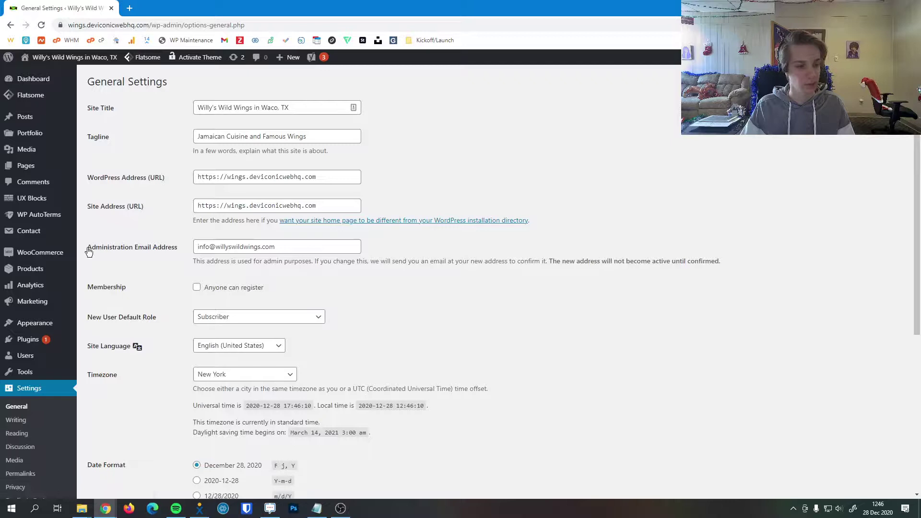
{"action": "left_click_drag", "start_coordinate": [87, 247], "coordinate": [177, 252]}
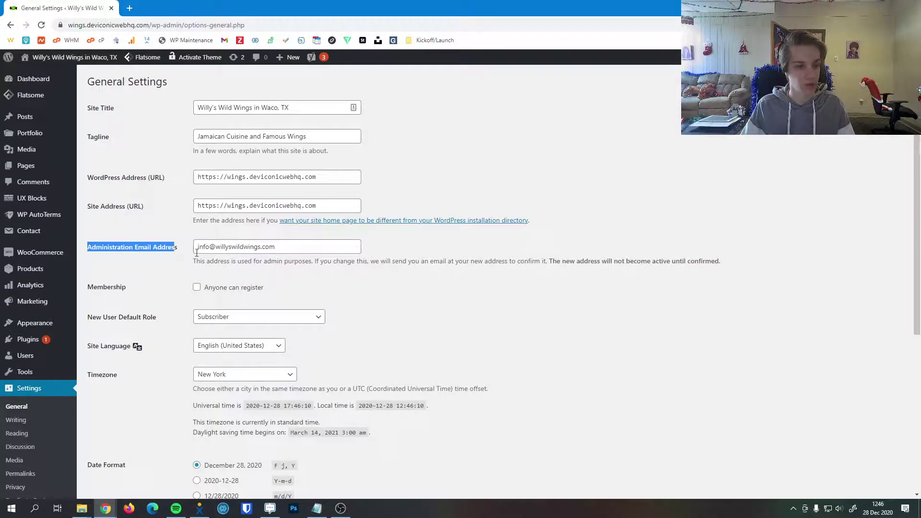
{"action": "left_click", "coordinate": [317, 246]}
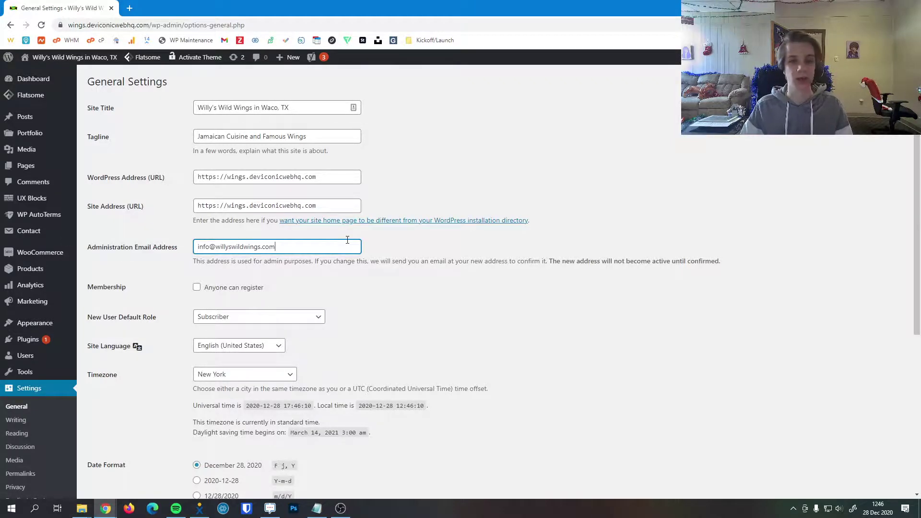
{"action": "left_click", "coordinate": [347, 221]}
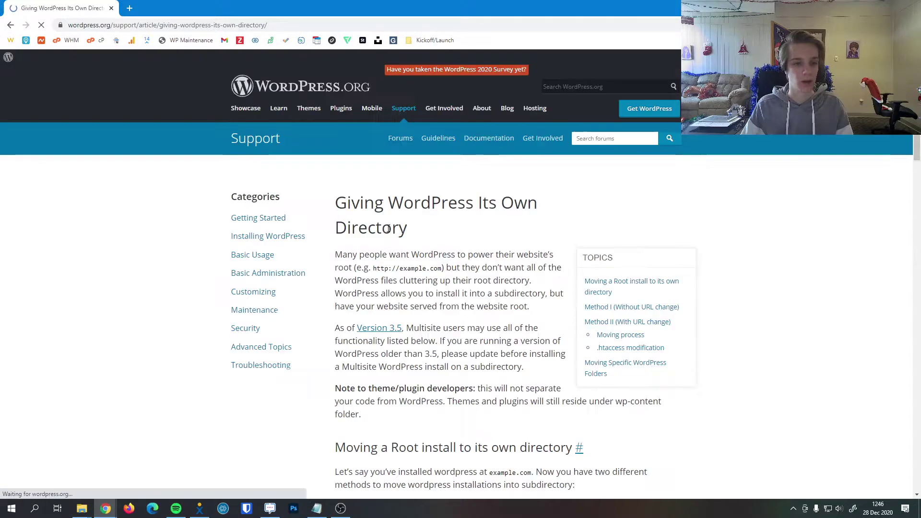
{"action": "left_click", "coordinate": [10, 25]}
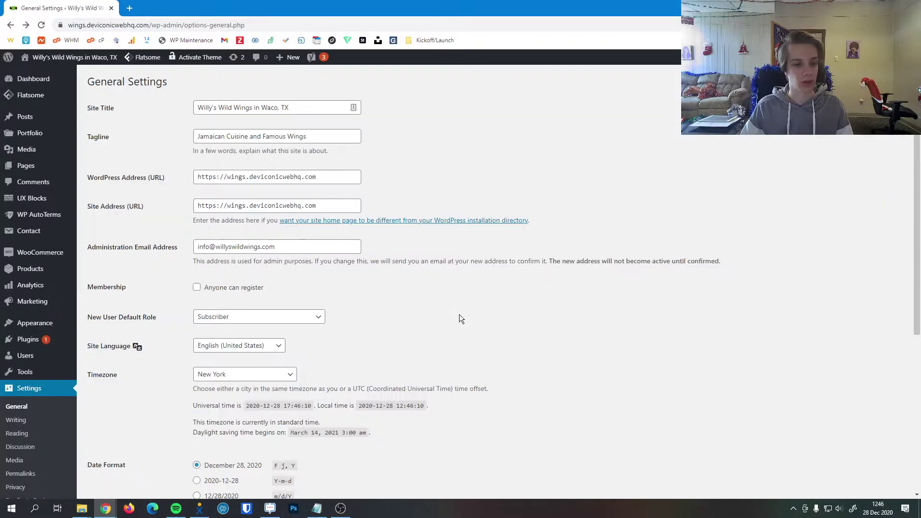